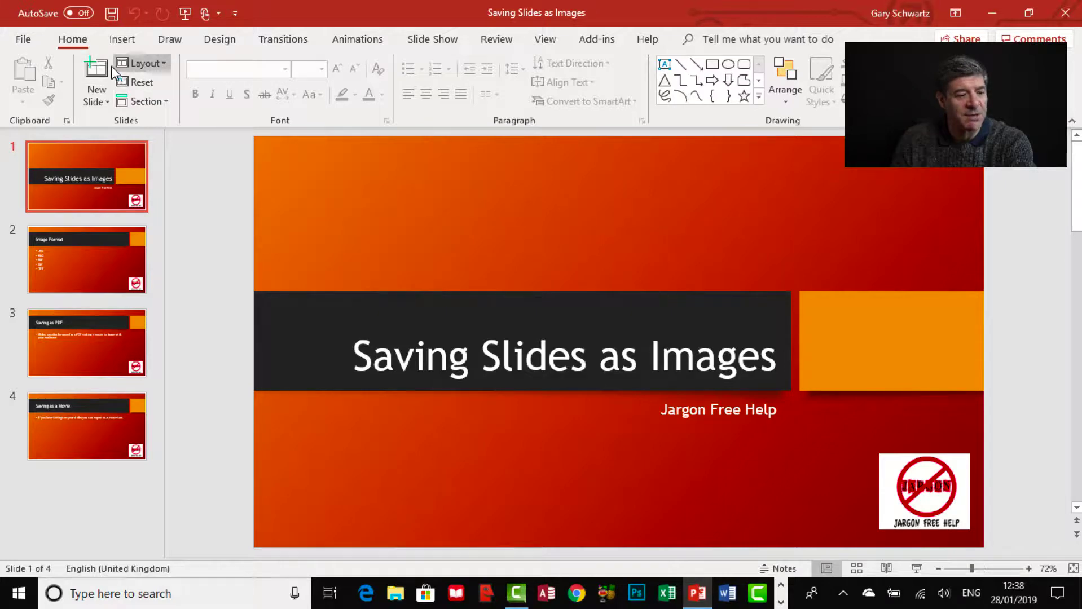
Open the Save As dialog in the Jargon Free Help Exercise Files folder
click(24, 40)
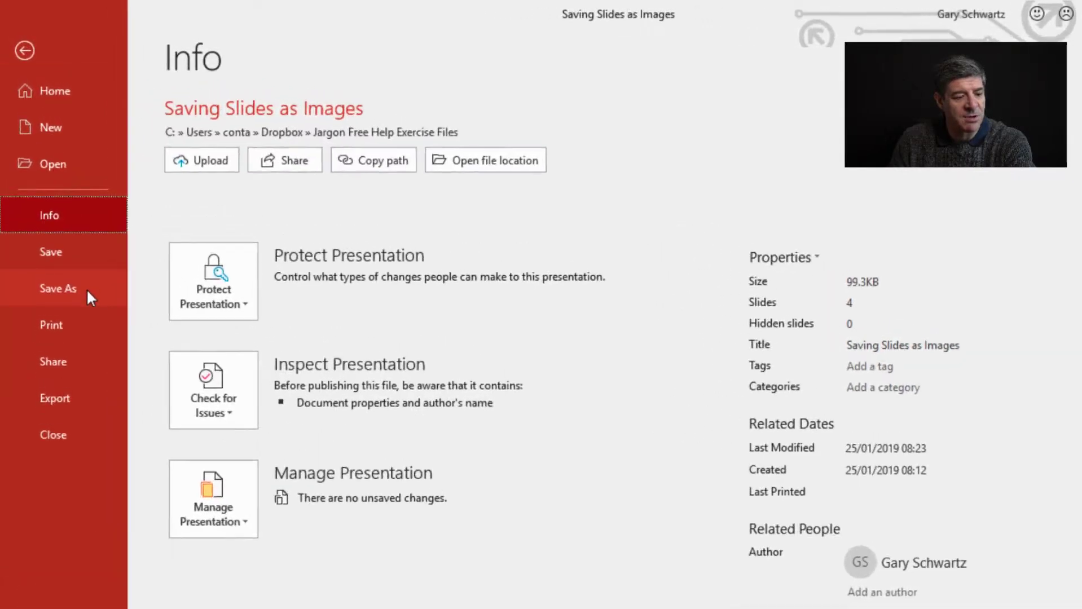
click(93, 309)
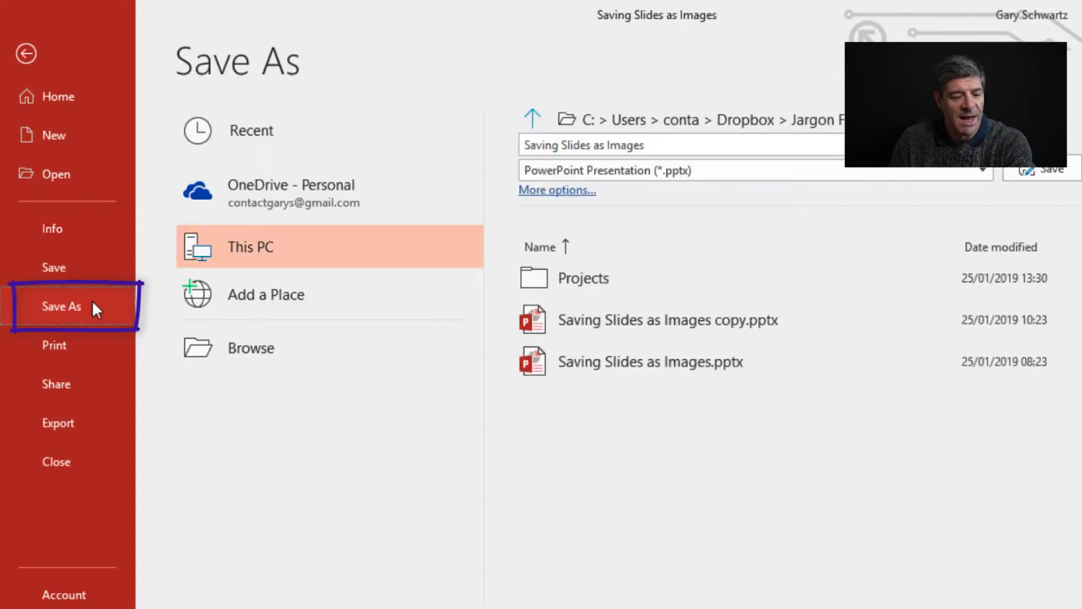
click(276, 351)
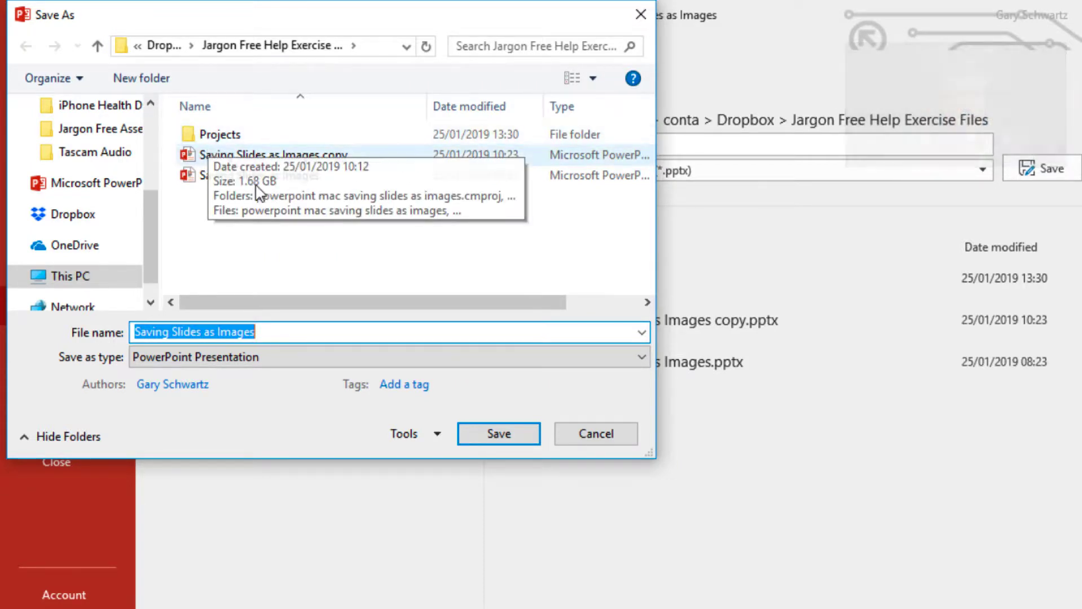
Save the presentation as JPEG File Interchange Format, exporting all slides rather than just the current one
click(642, 357)
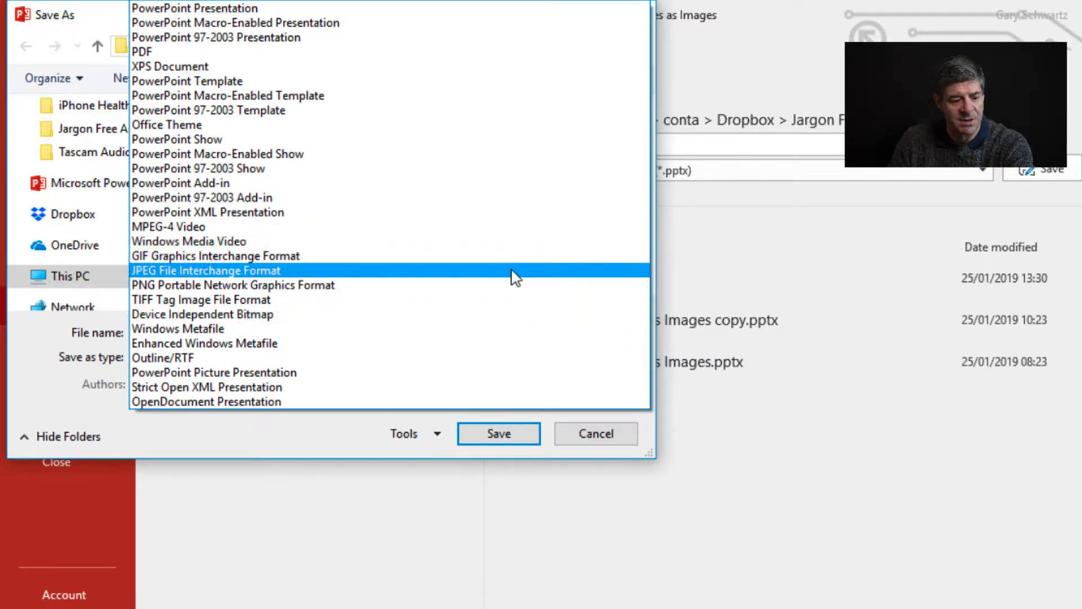
click(516, 277)
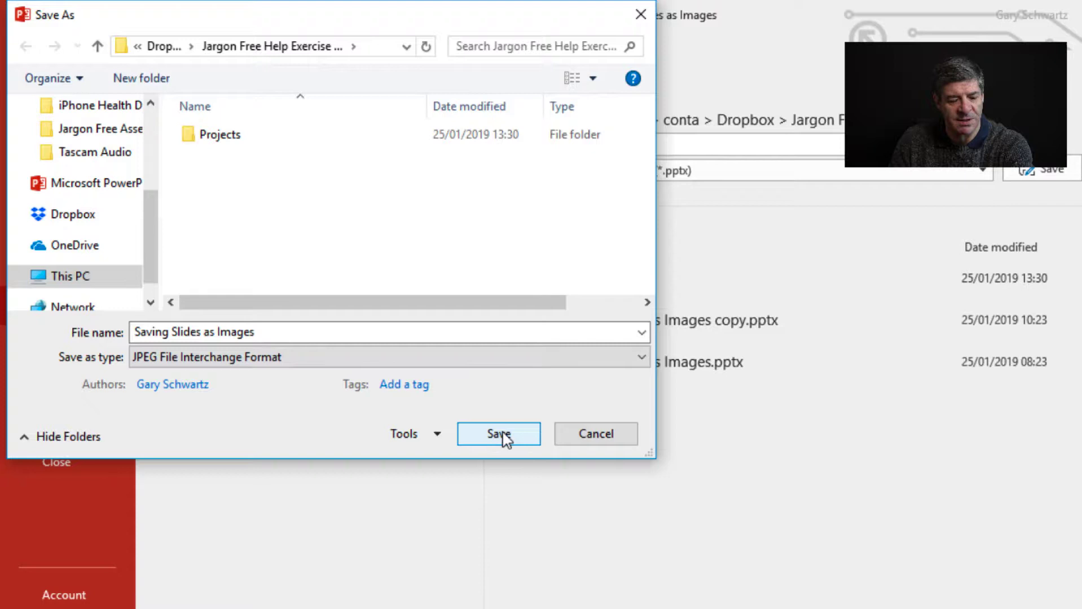
click(503, 434)
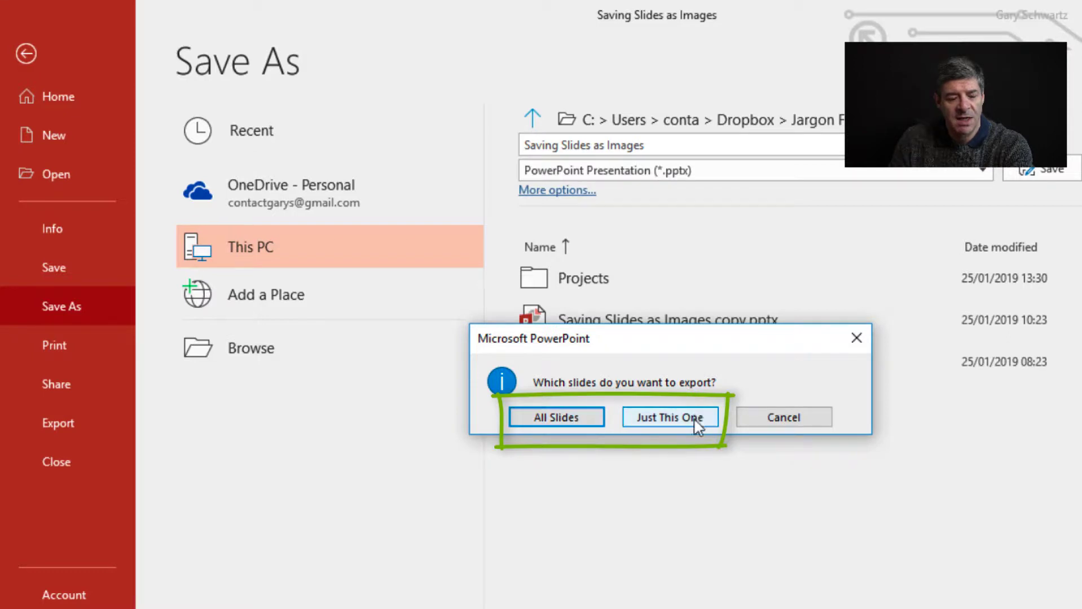
click(577, 416)
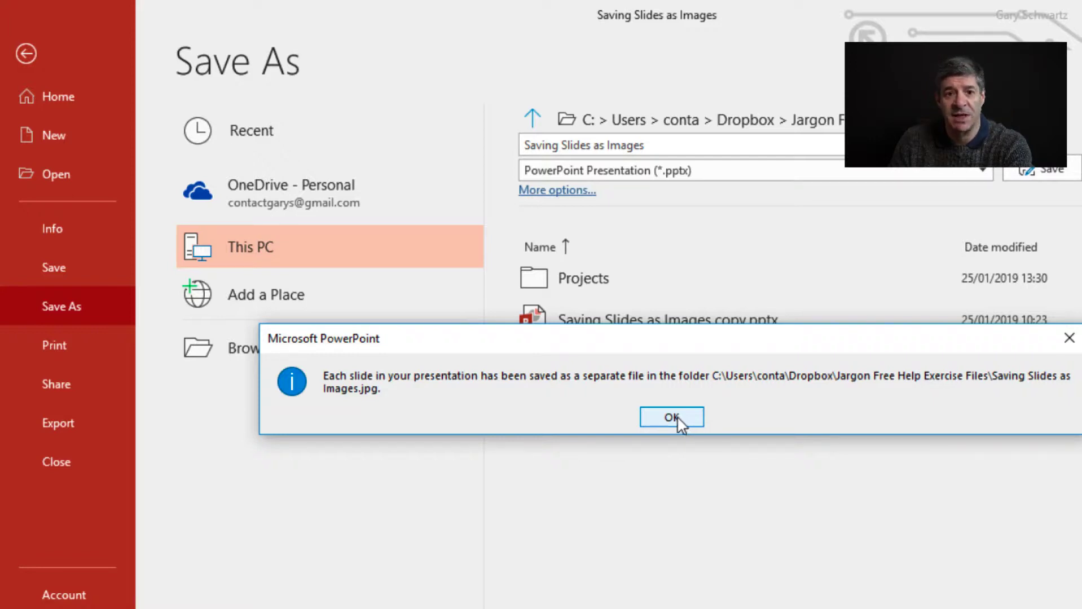
Dismiss the export message and open the Saving Slides as Images folder in File Explorer
click(672, 417)
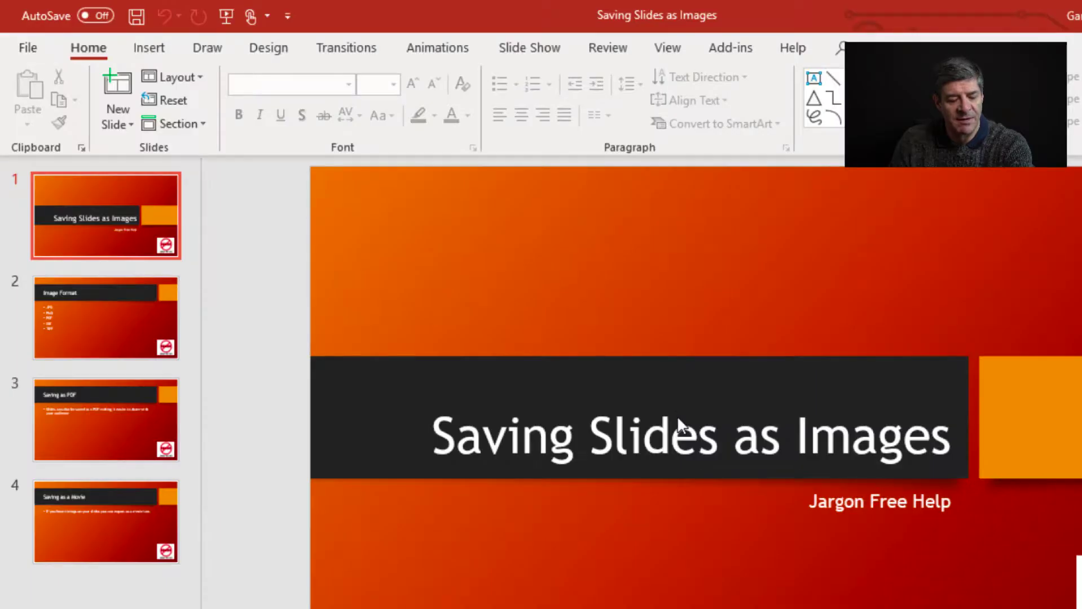
key(super+e)
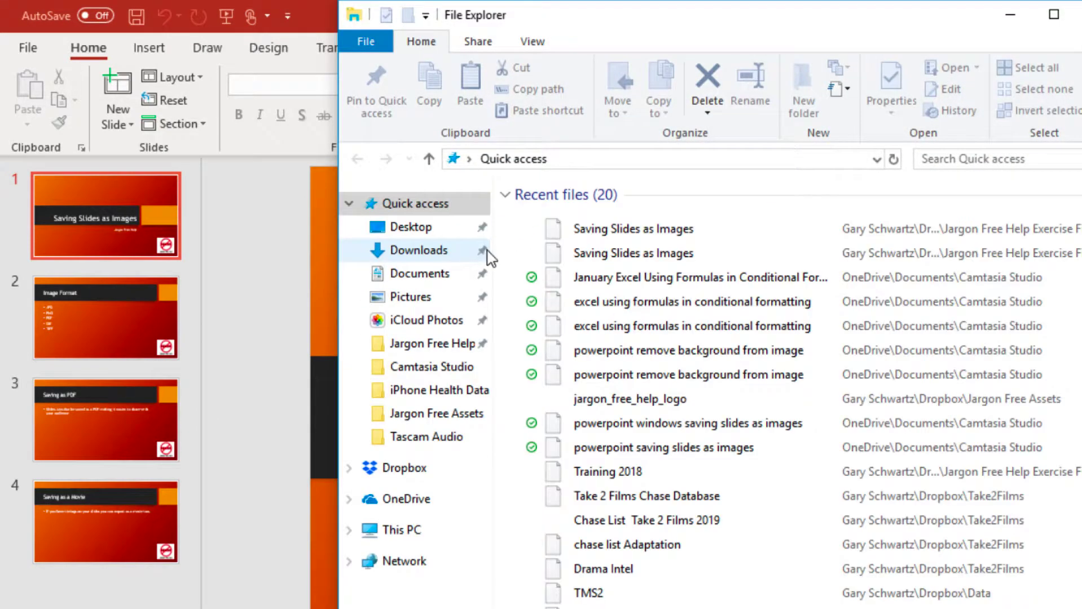
click(429, 343)
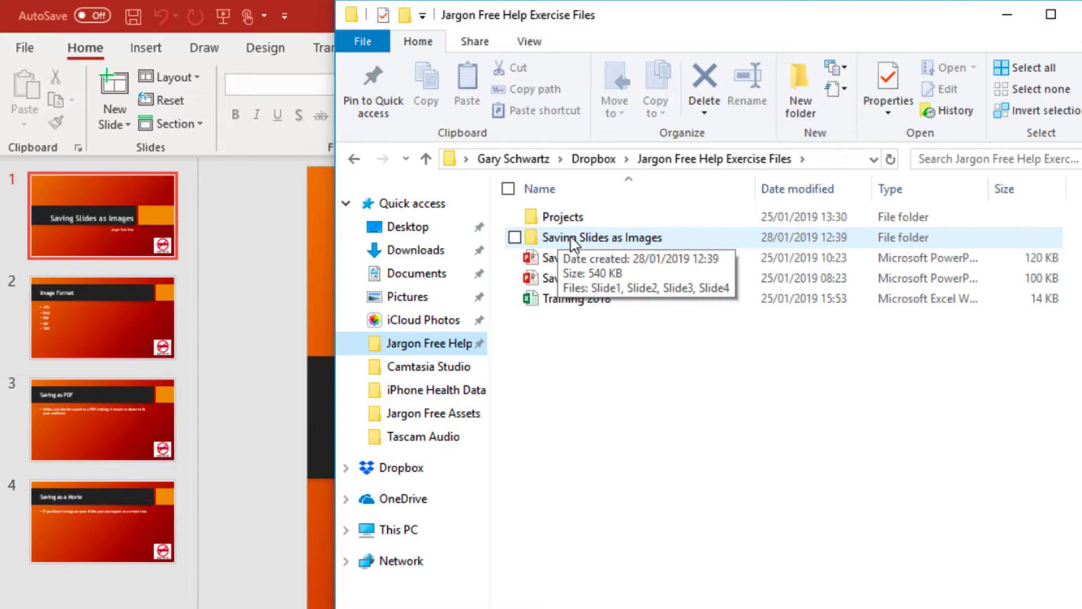
double_click(571, 239)
Select the Slide1, Slide2 and Slide3 images to check their details
click(564, 249)
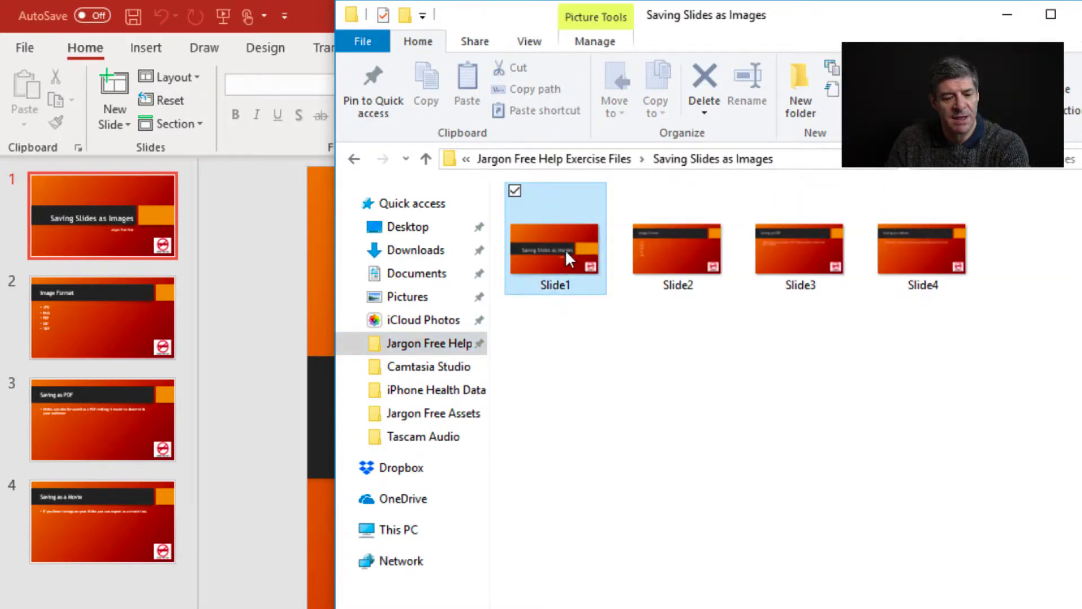
click(645, 242)
click(799, 240)
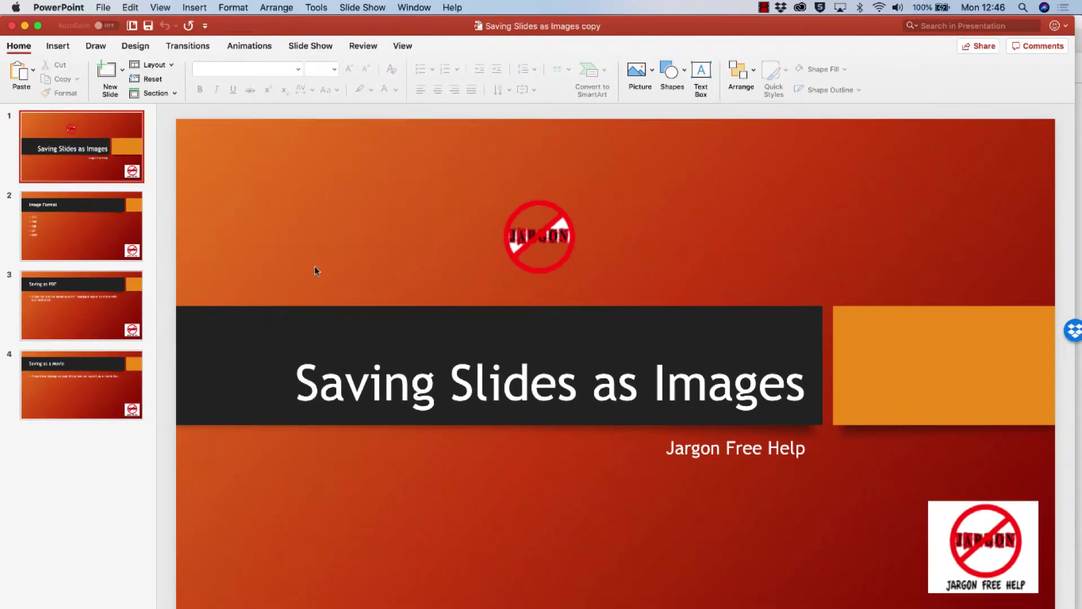
On the Mac, open the Export dialog from PowerPoint's File menu
click(105, 8)
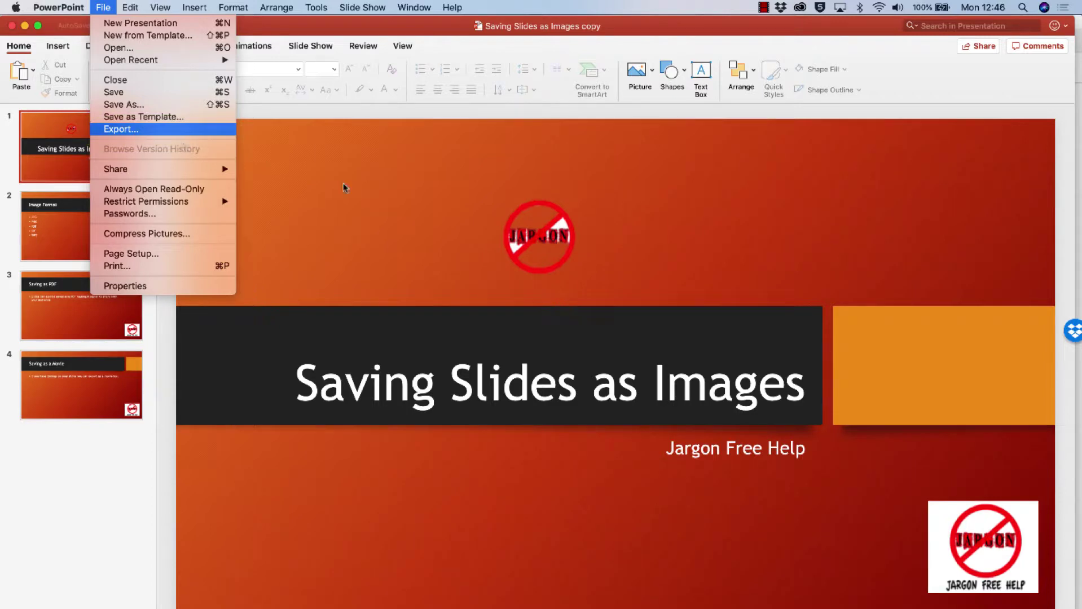
key(Return)
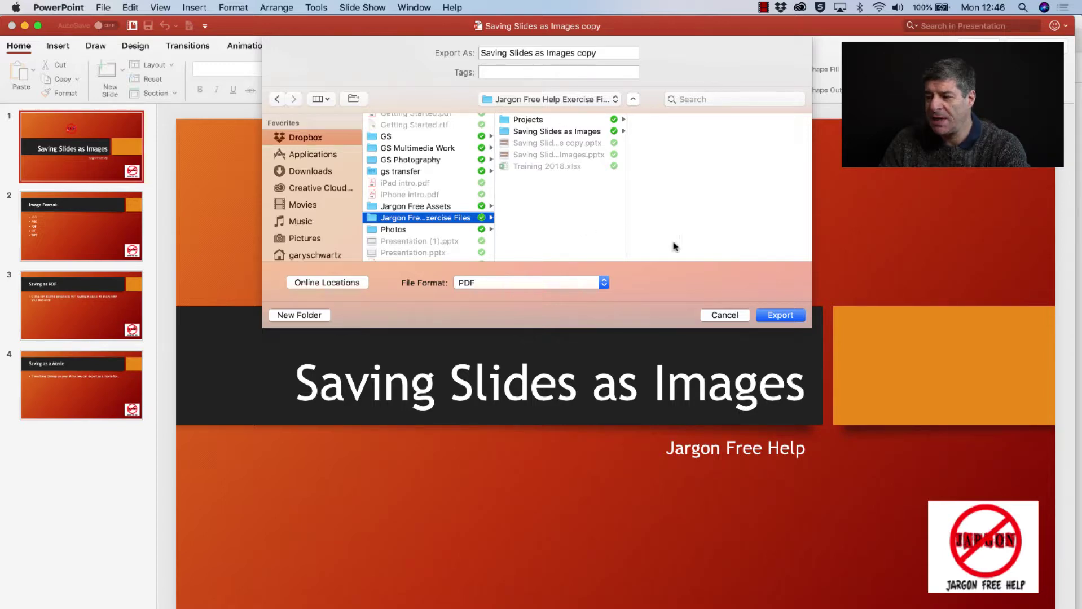
Export every slide as JPEG at 1920 × 1080 to the exercise files folder
click(543, 284)
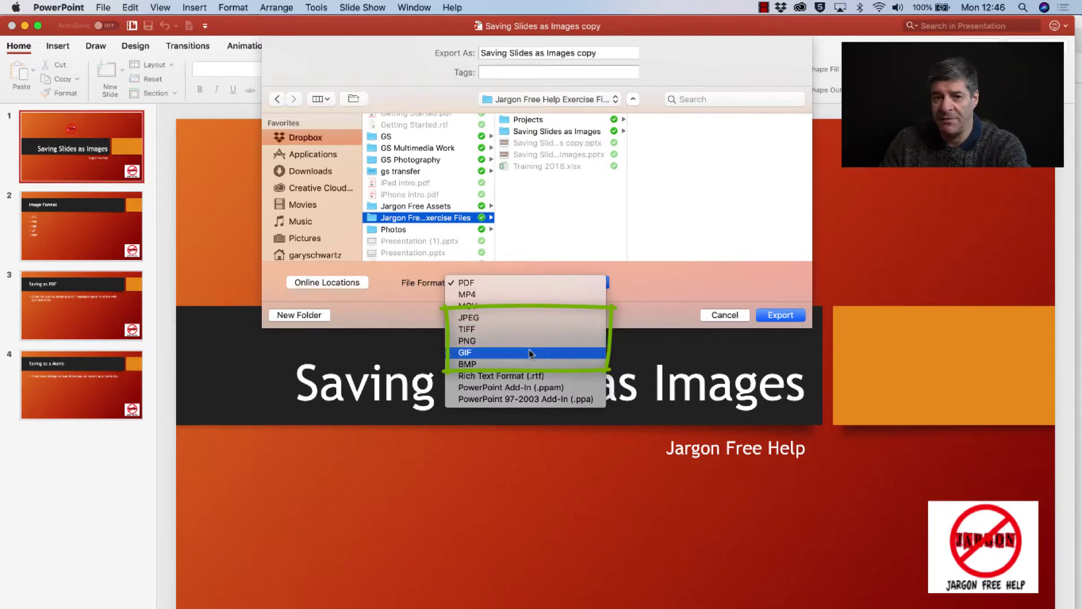
click(525, 318)
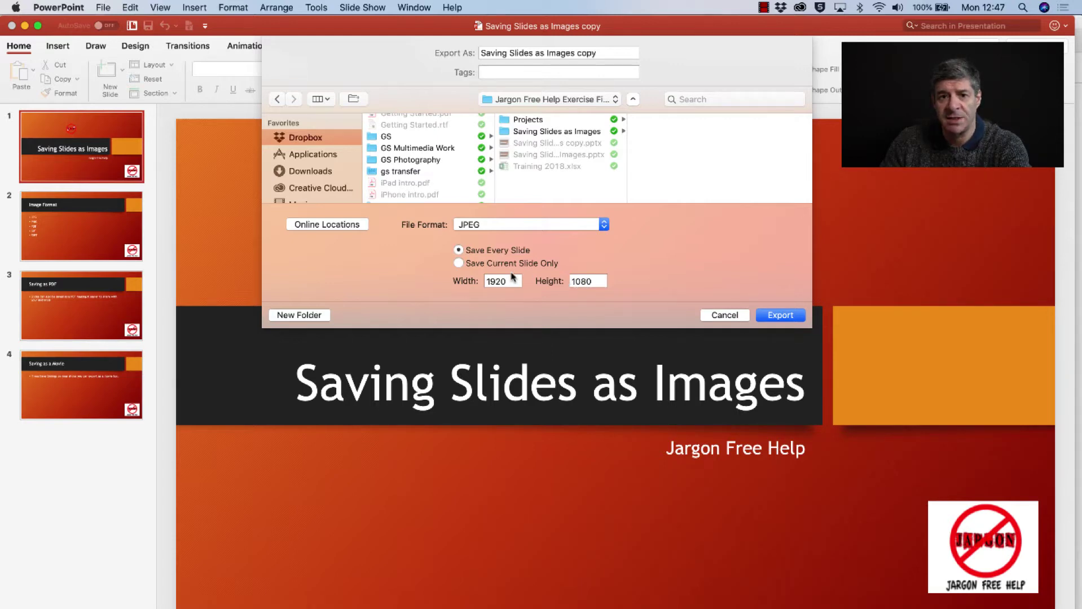
click(504, 281)
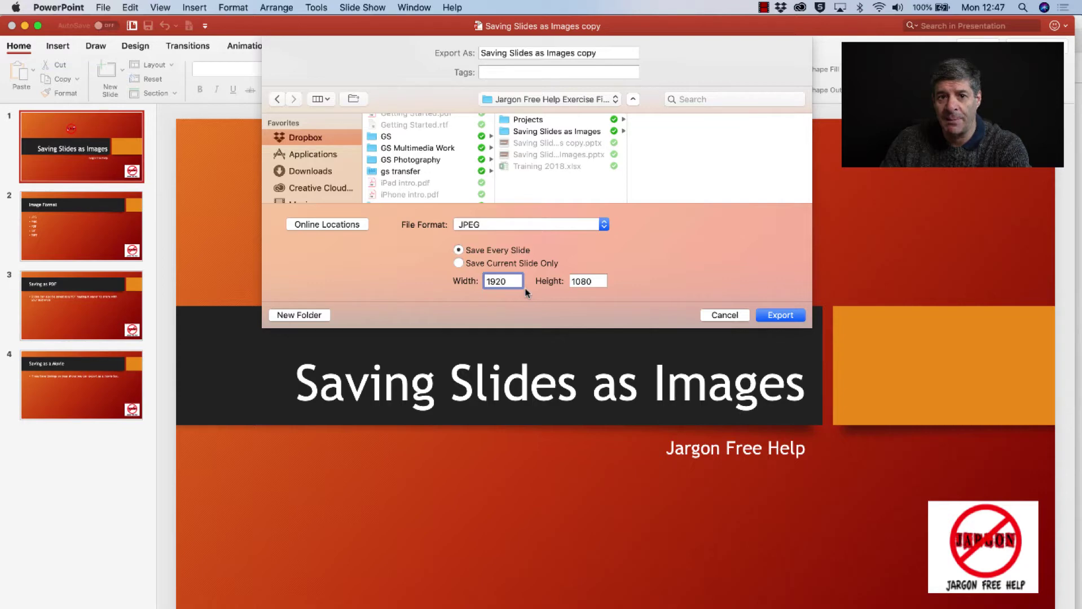
click(780, 317)
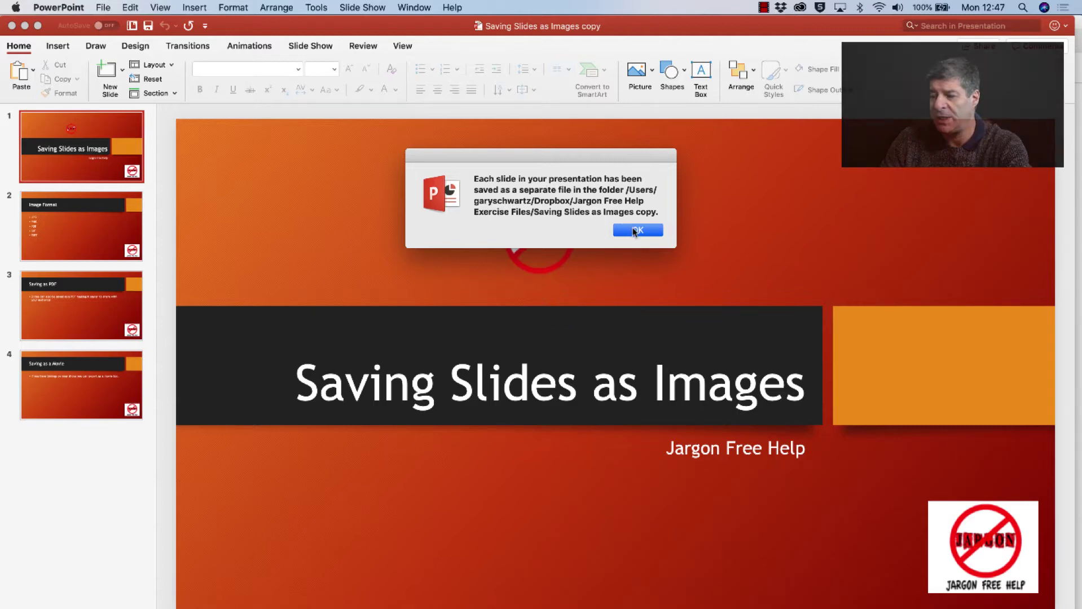
Dismiss the export message and Quick Look Slide1.jpeg in Finder's Saving Slides as Images copy folder
click(636, 230)
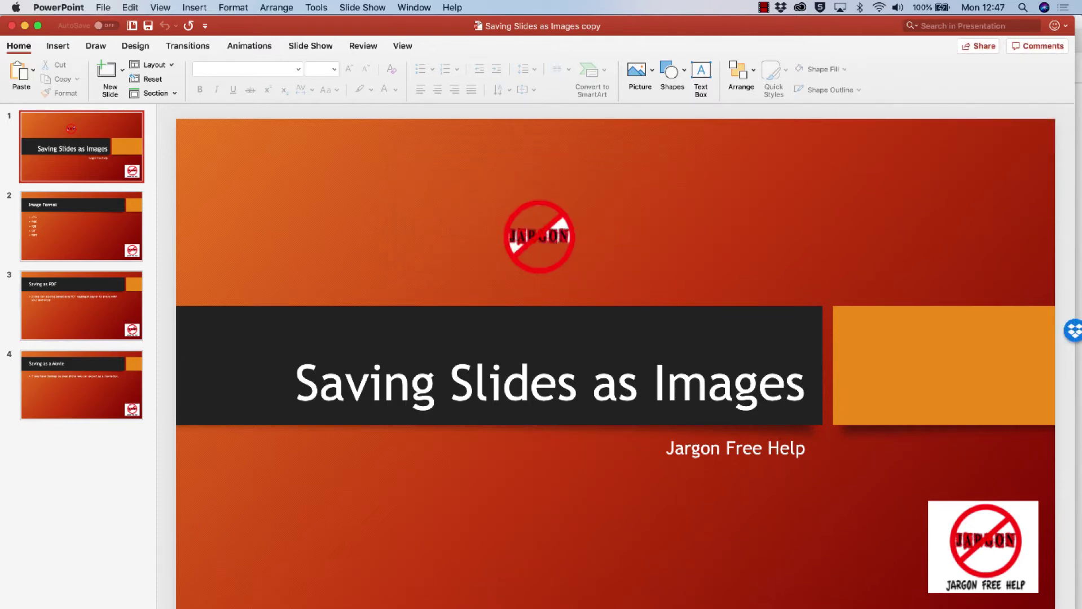
key(super+Tab)
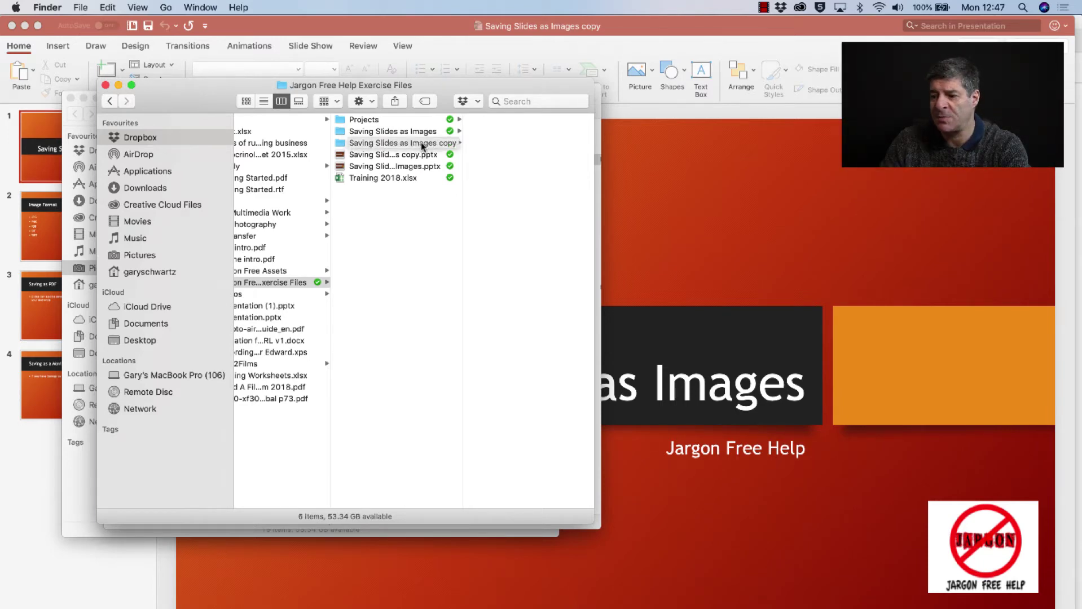
click(421, 145)
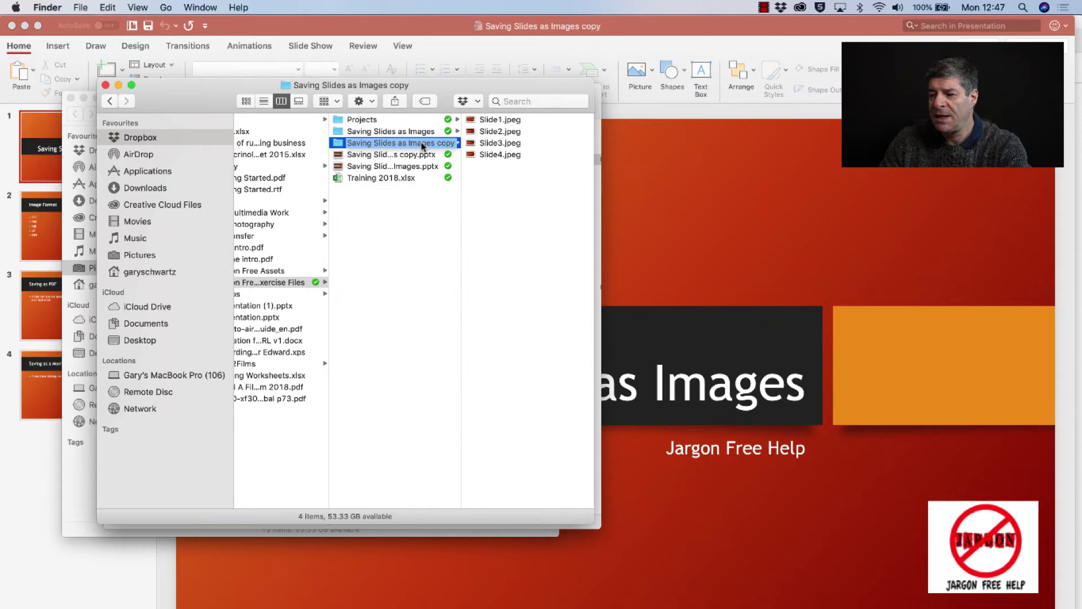
click(496, 120)
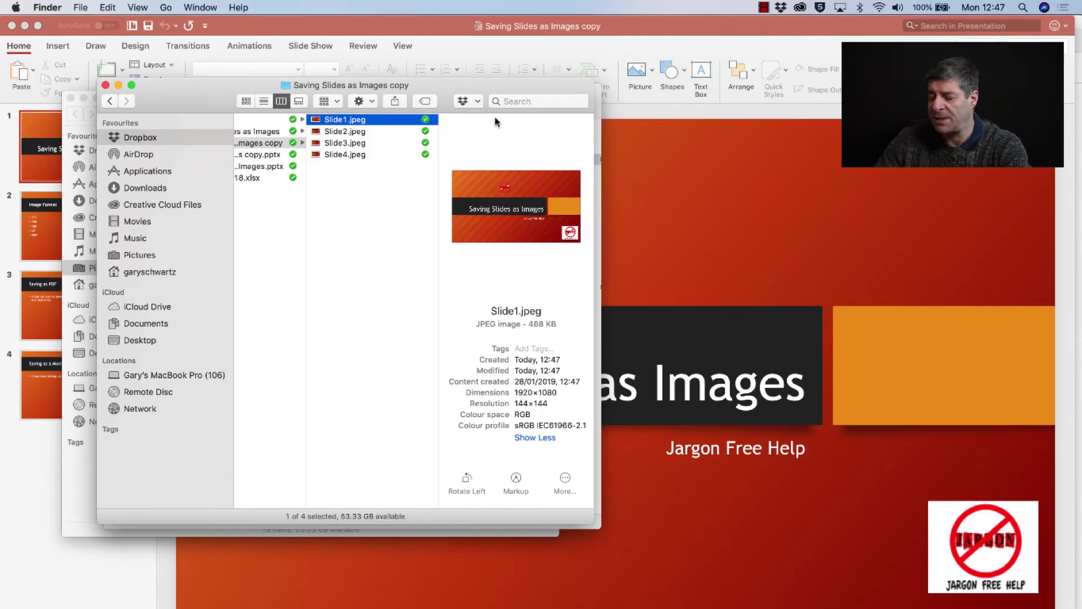
key(space)
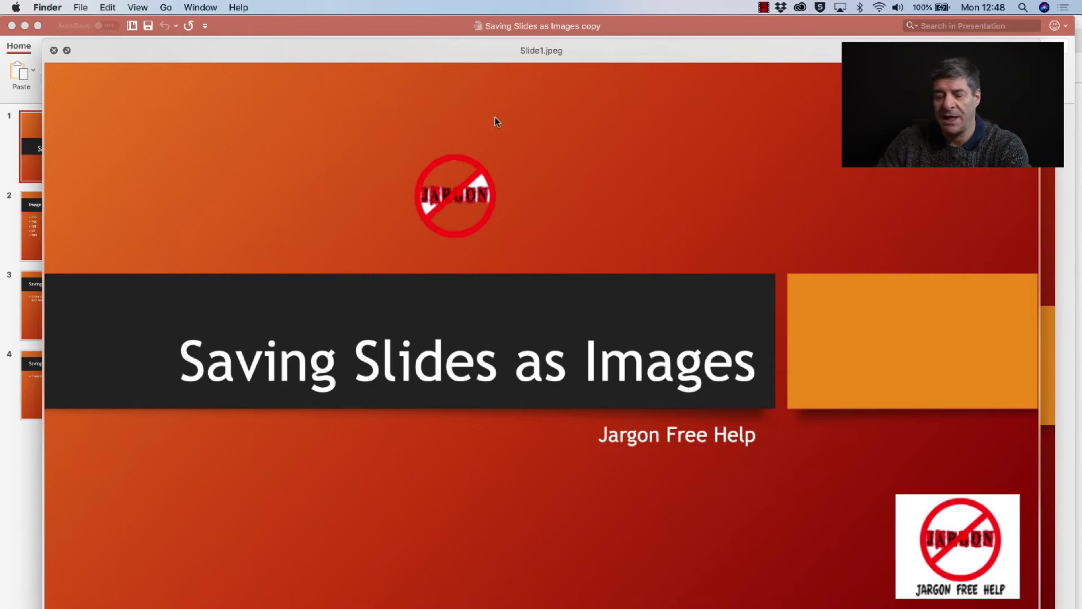
Reopen the Slide1.jpeg preview and step through Slide2 to Slide4
key(space)
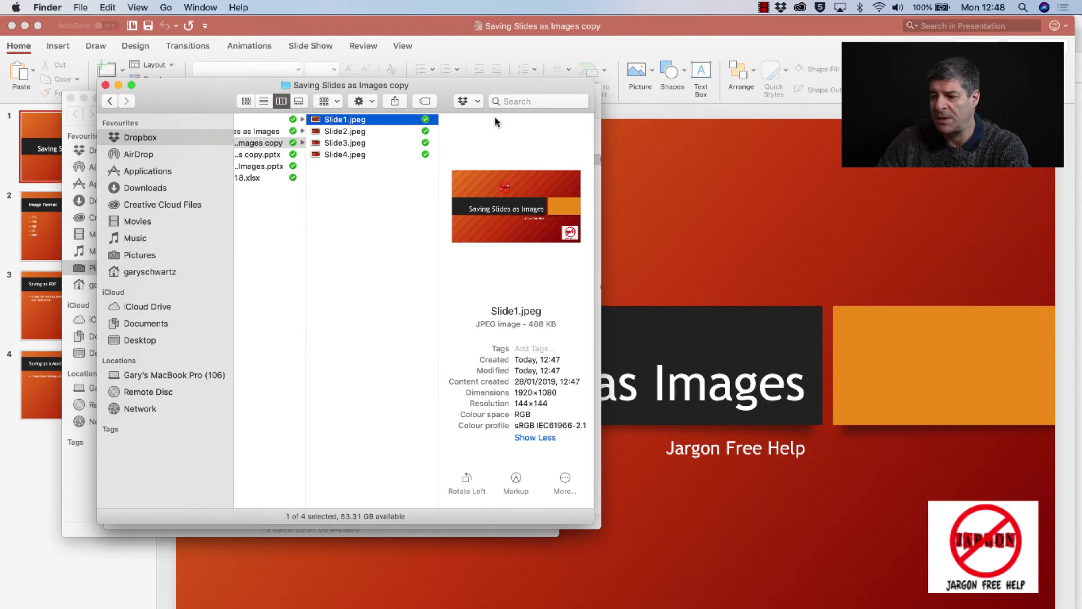
key(space)
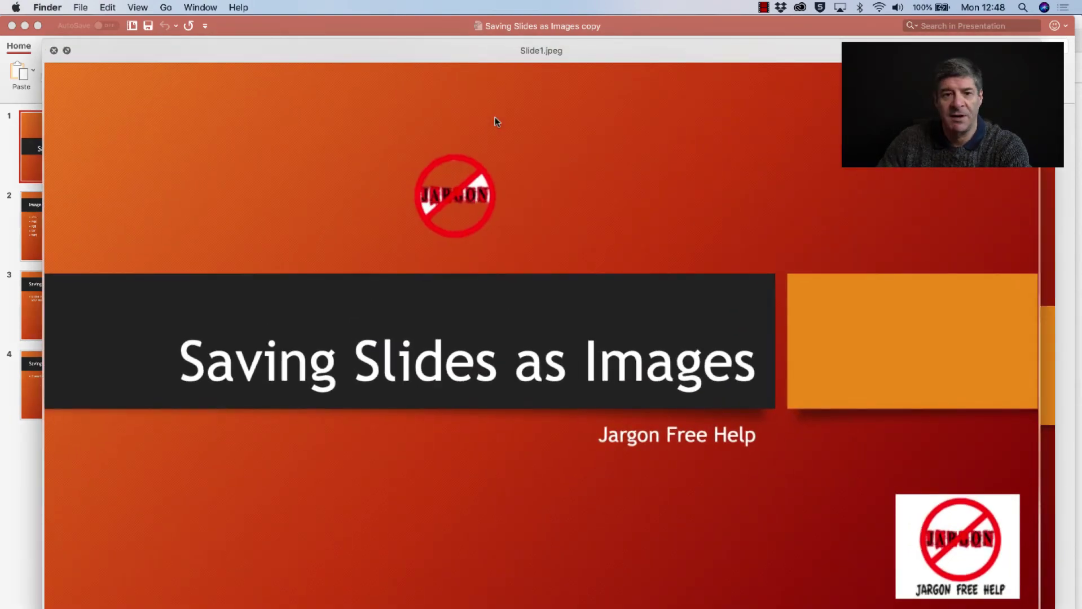
key(Down)
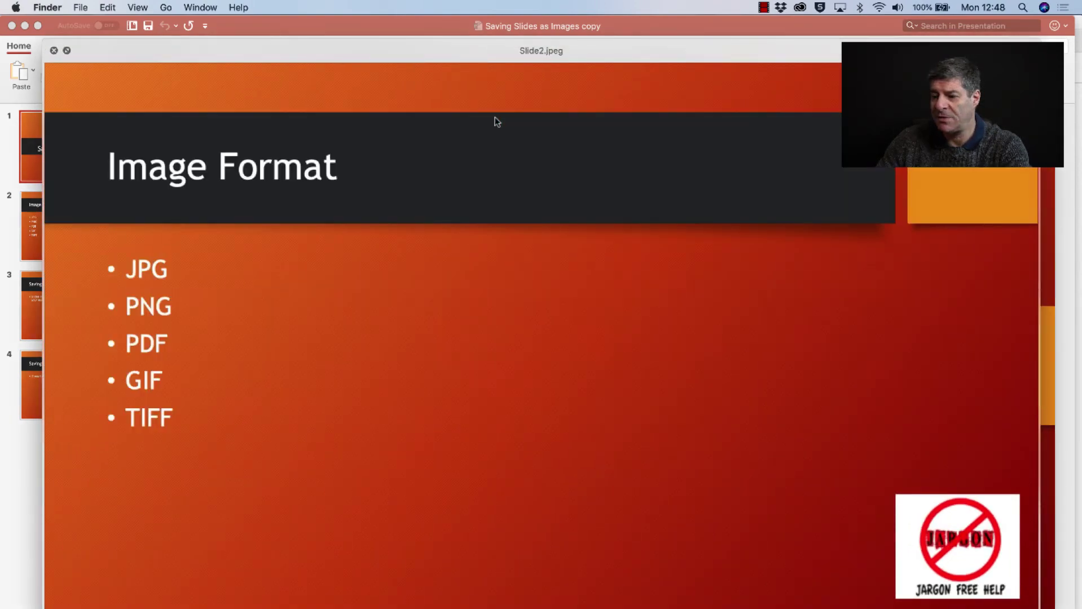
key(Down)
key(Down)
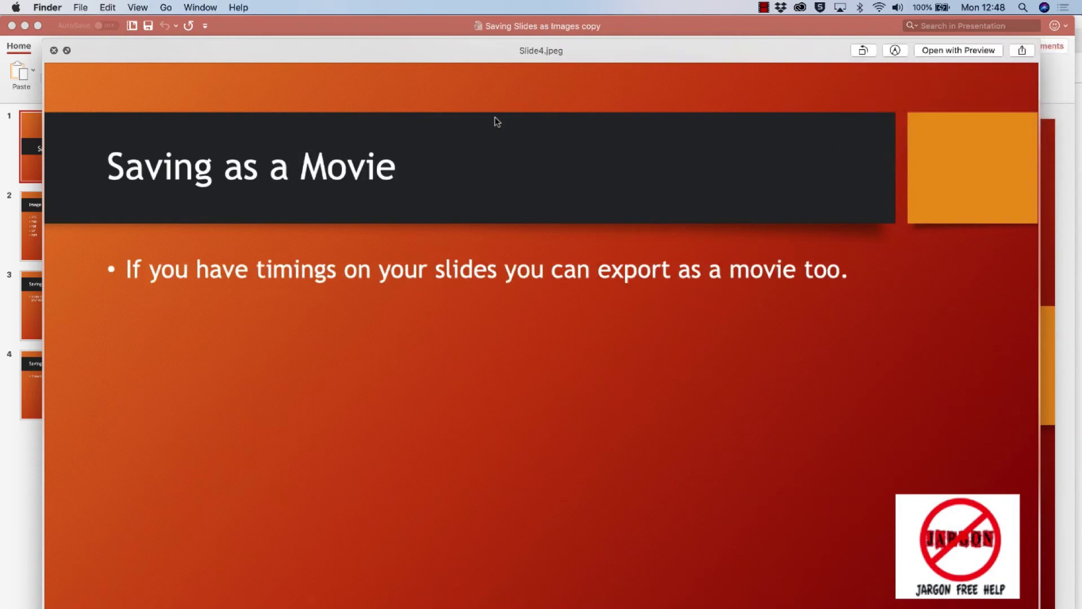